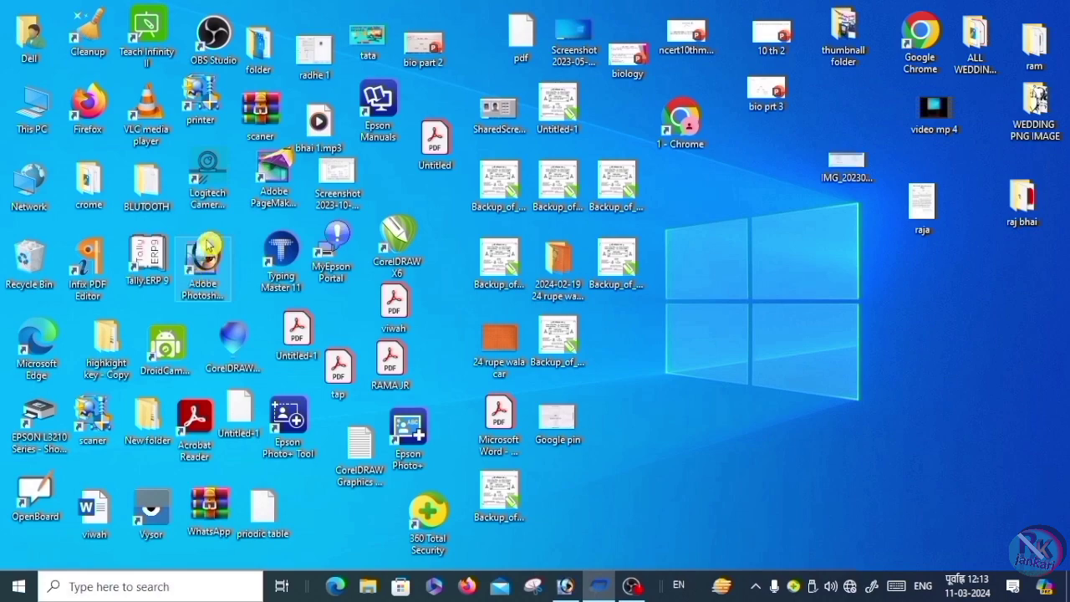
Step: Launch Photoshop and bring up File > Import listing the Epson L3210 scanner sources
{"action": "double_click", "coordinate": [191, 268]}
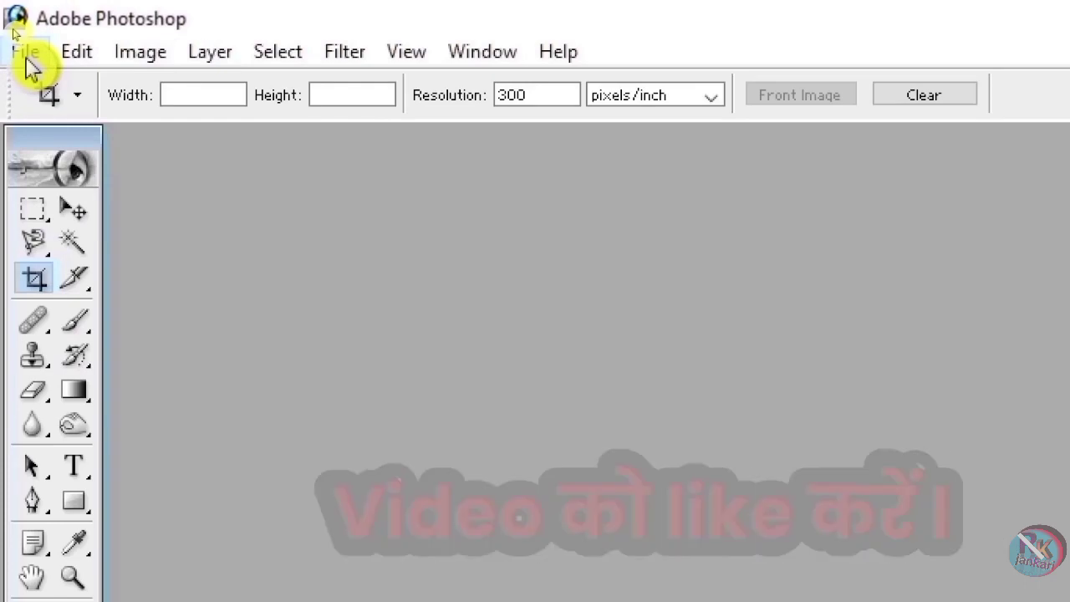
{"action": "left_click", "coordinate": [13, 30]}
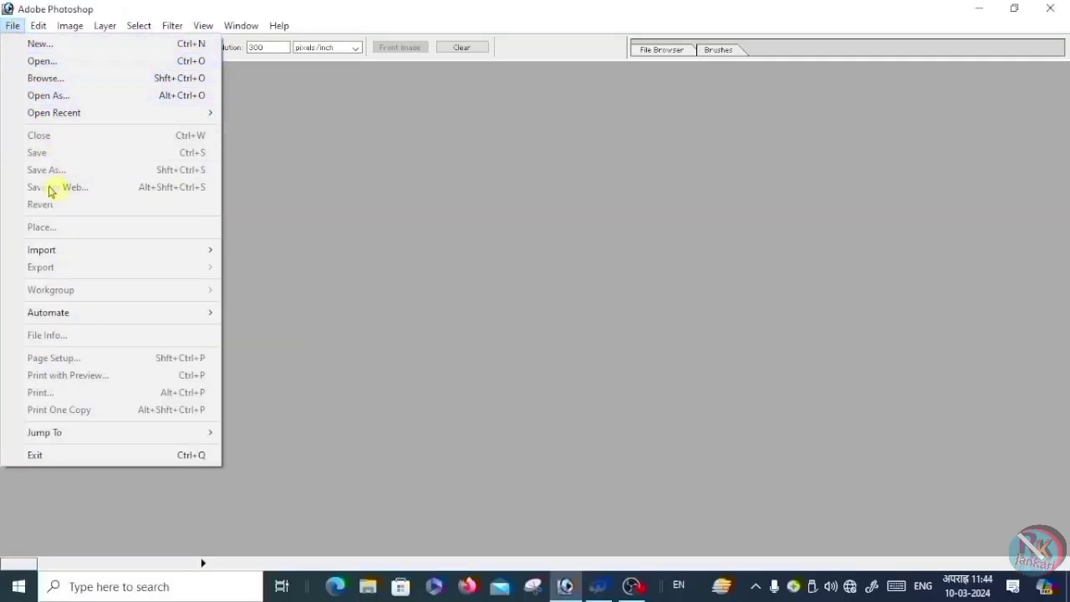
{"action": "mouse_move", "coordinate": [108, 249]}
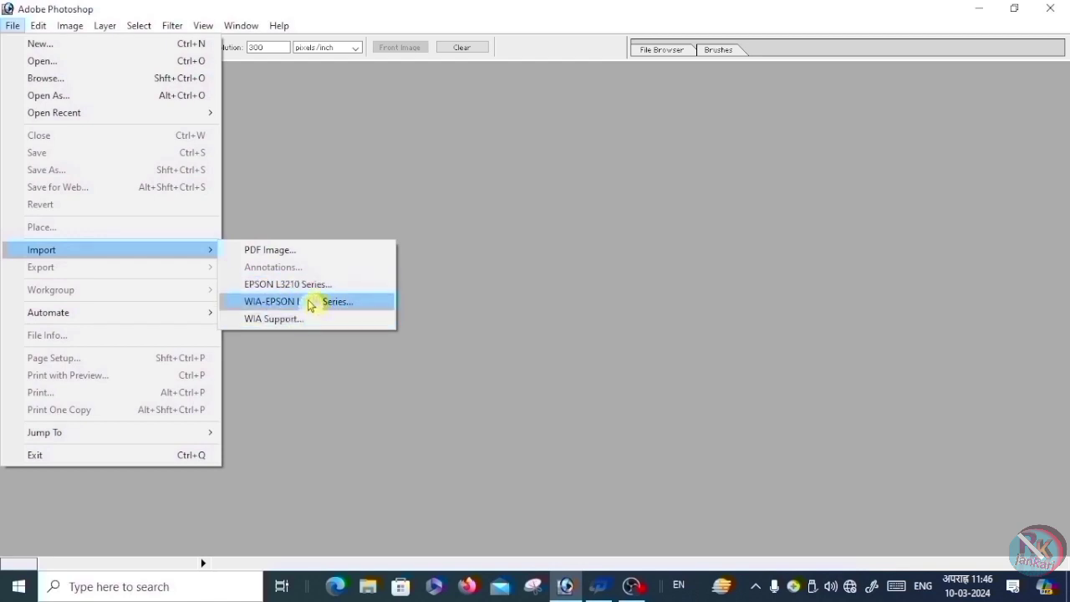
Step: Import from WIA-EPSON L3210 Series with Color picture as the scan type
{"action": "left_click", "coordinate": [309, 305]}
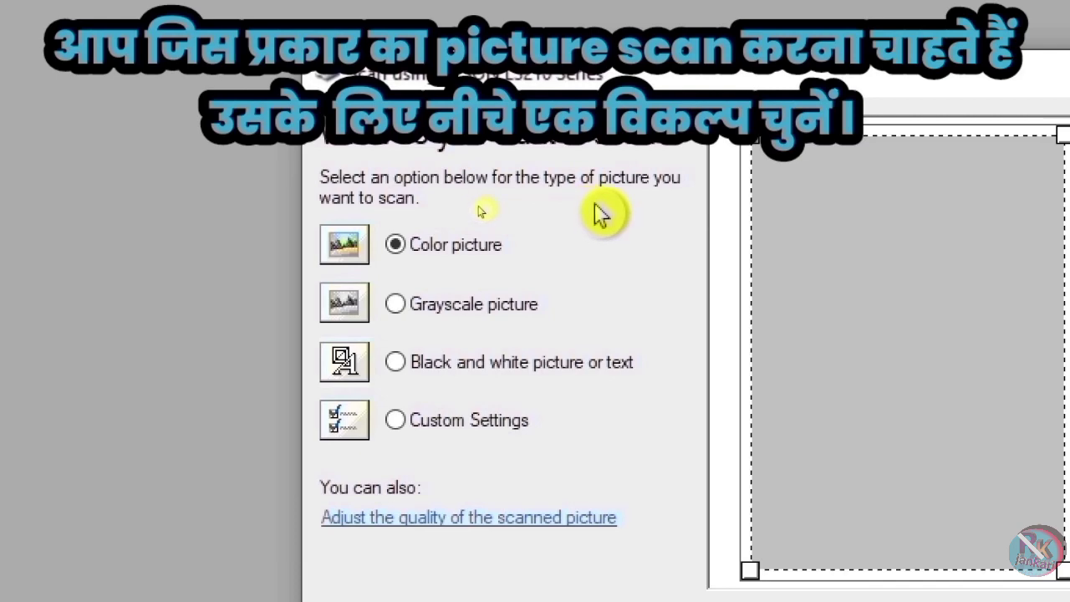
{"action": "left_click", "coordinate": [414, 238]}
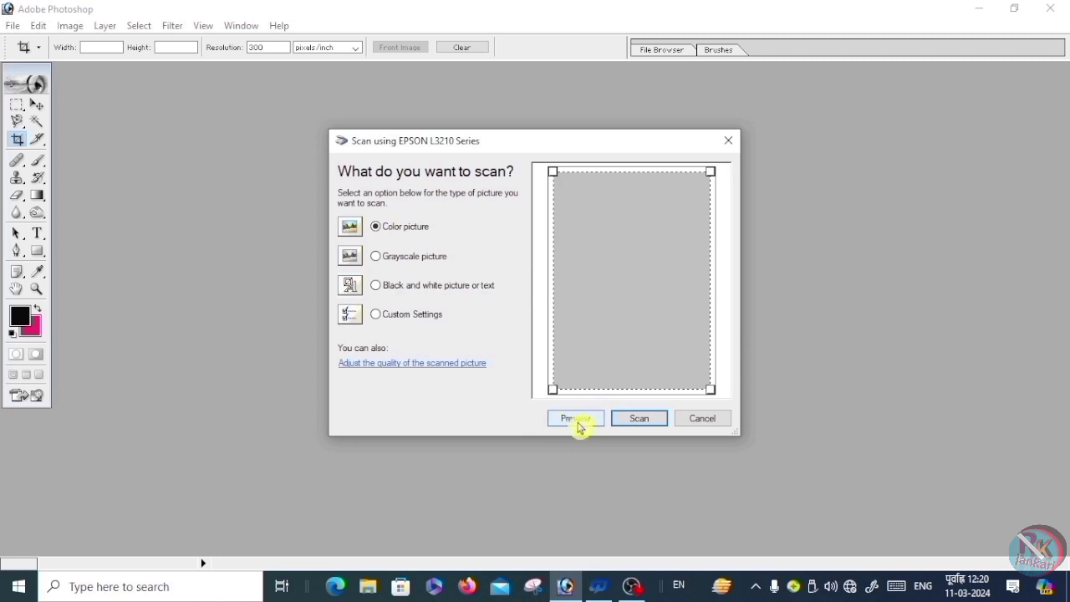
Step: Preview the scanner bed and scan the framed passport photo into a new document
{"action": "left_click", "coordinate": [581, 427]}
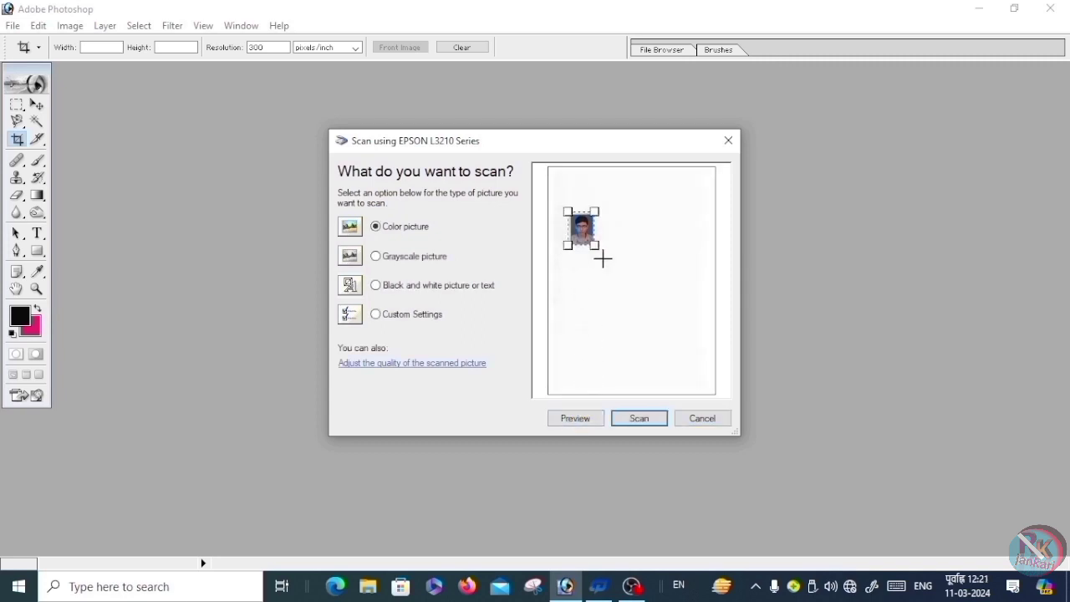
{"action": "left_click", "coordinate": [637, 422]}
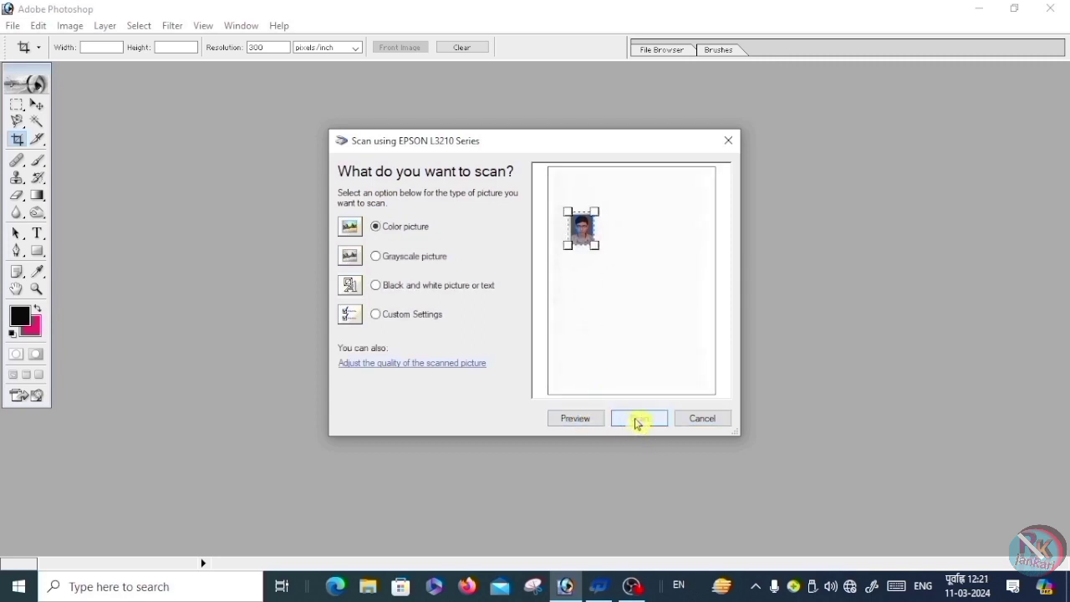
{"action": "left_click", "coordinate": [642, 426]}
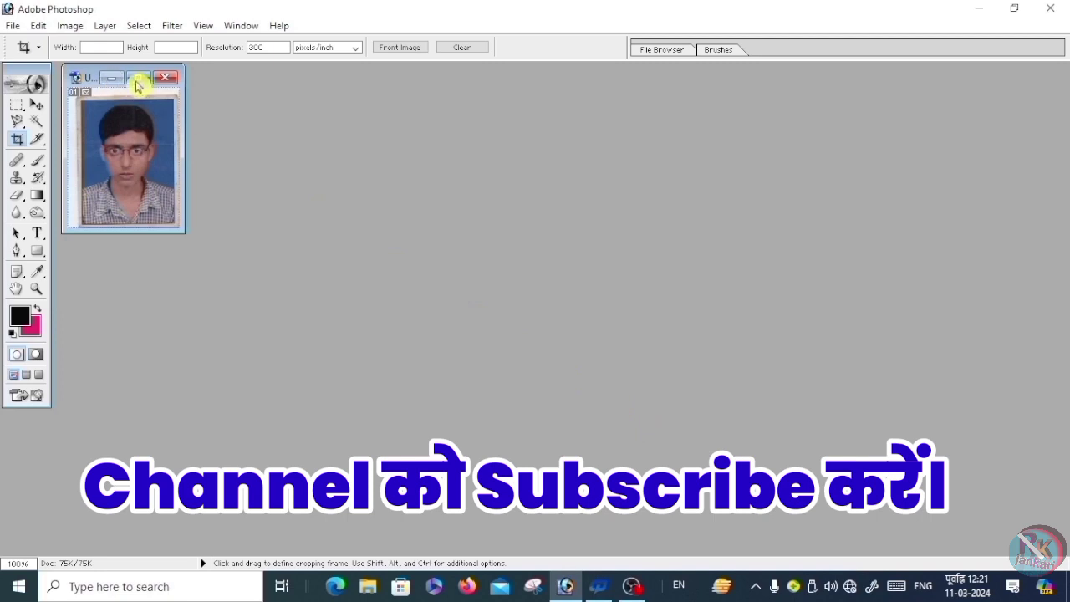
Step: Maximize and fit the scanned photo, then crop it tightly around the portrait
{"action": "left_click", "coordinate": [74, 78]}
{"action": "left_click", "coordinate": [301, 173]}
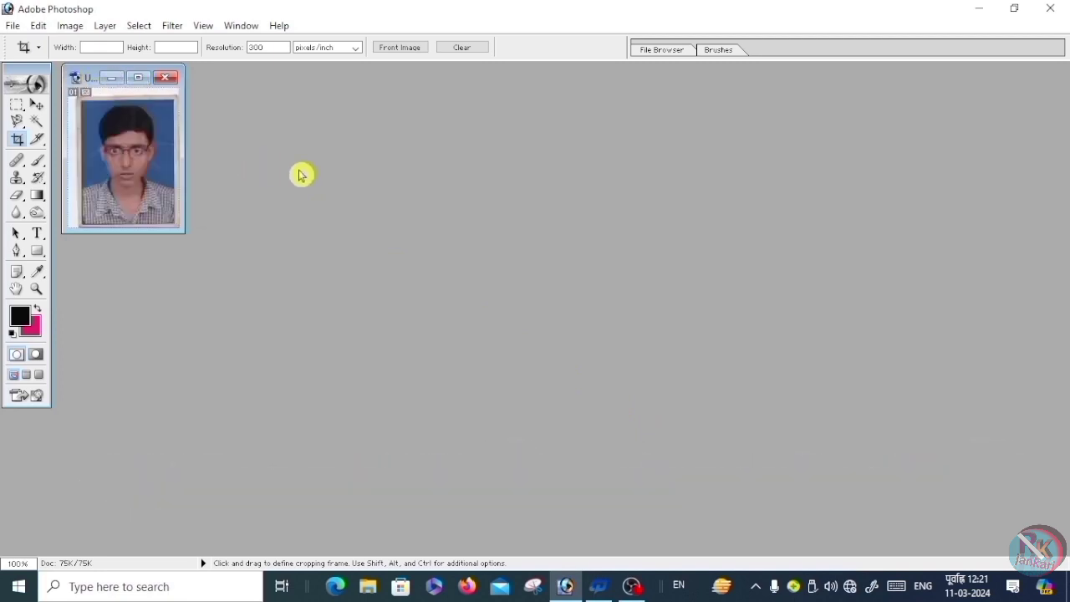
{"action": "key", "text": "ctrl+0"}
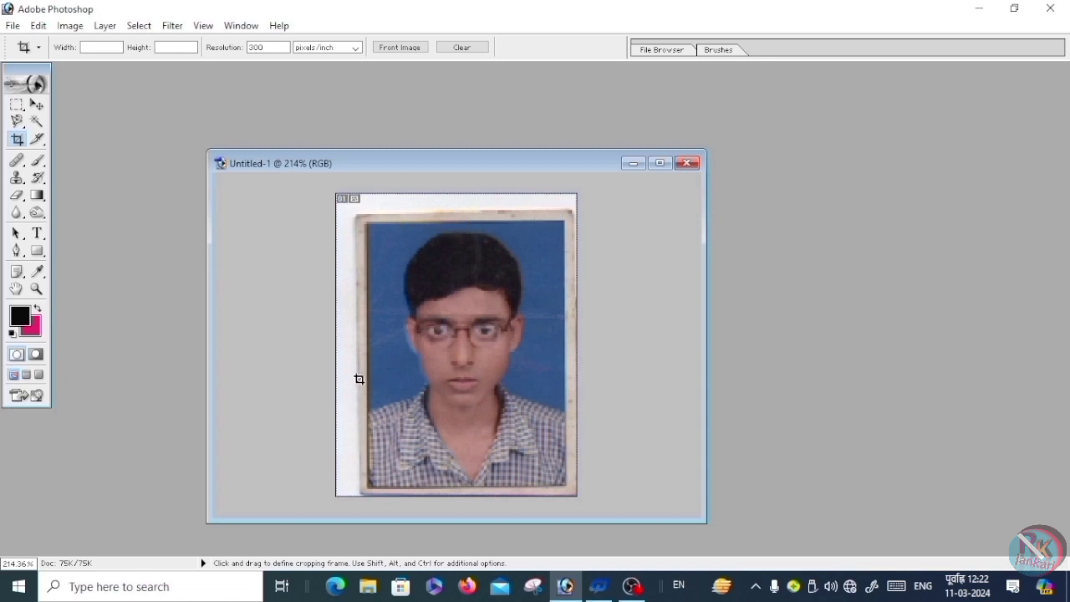
{"action": "key", "text": "v"}
{"action": "mouse_move", "coordinate": [367, 224]}
{"action": "left_mouse_down"}
{"action": "mouse_move", "coordinate": [577, 483]}
{"action": "mouse_move", "coordinate": [564, 489]}
{"action": "left_mouse_up"}
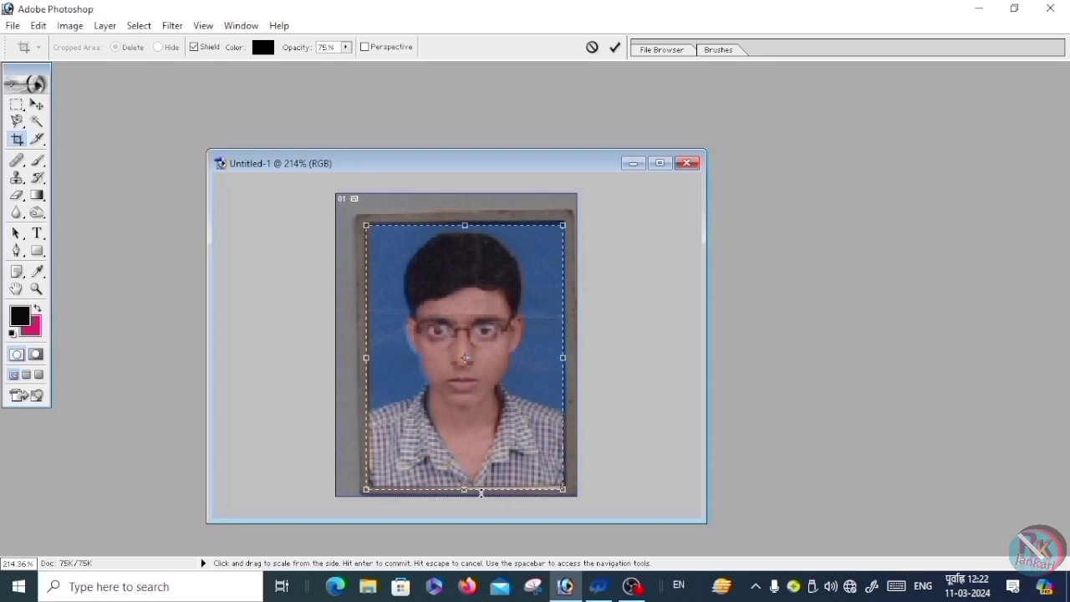
{"action": "left_click_drag", "start_coordinate": [481, 492], "coordinate": [481, 482]}
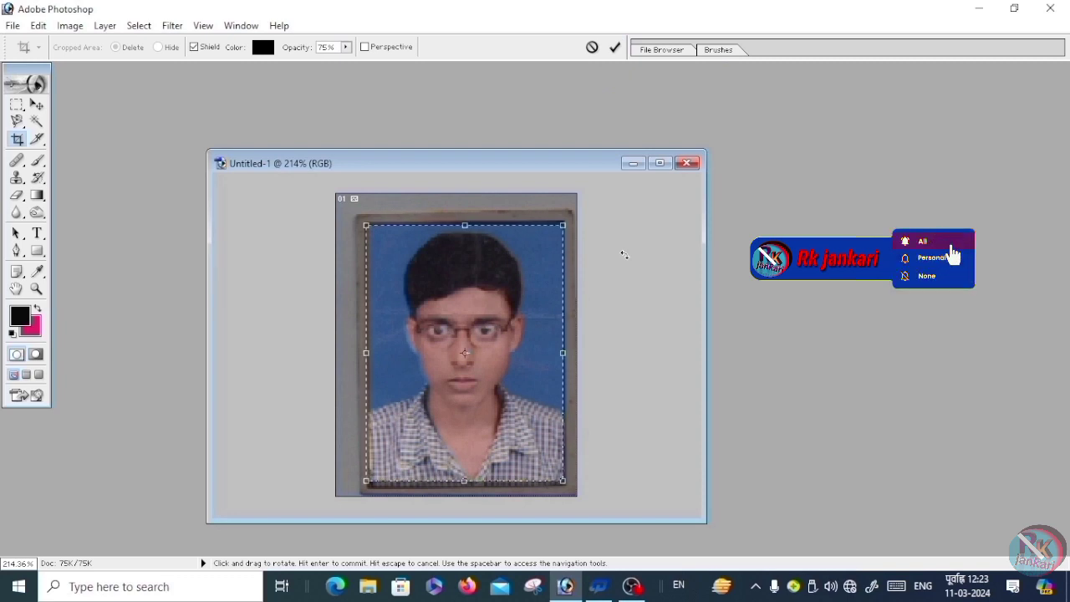
{"action": "key", "text": "Return"}
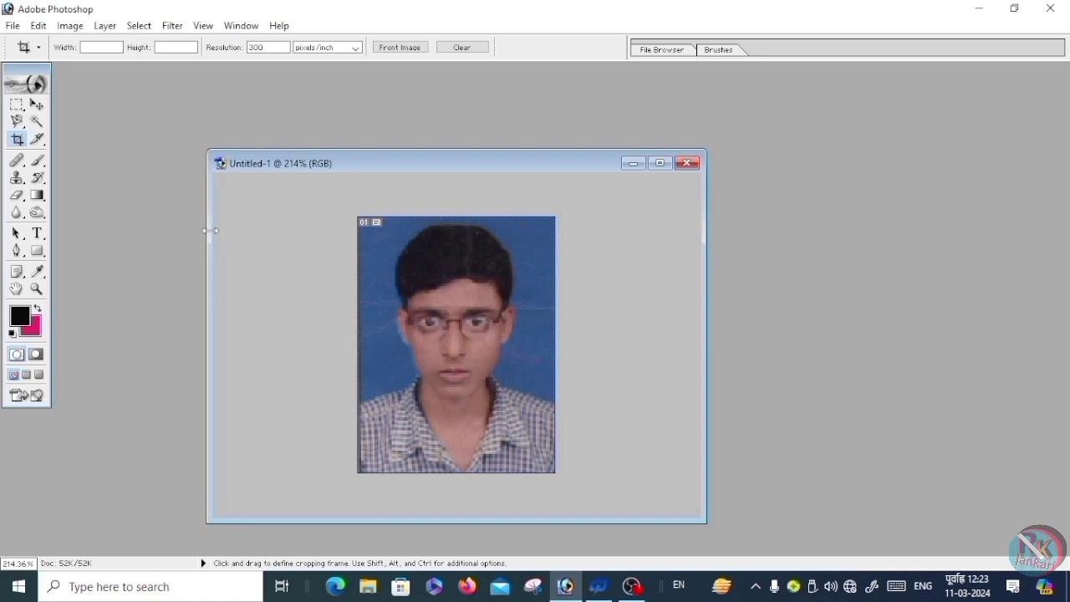
Step: Start Save As to the Desktop with the file name 'raju photo'
{"action": "left_click", "coordinate": [11, 26]}
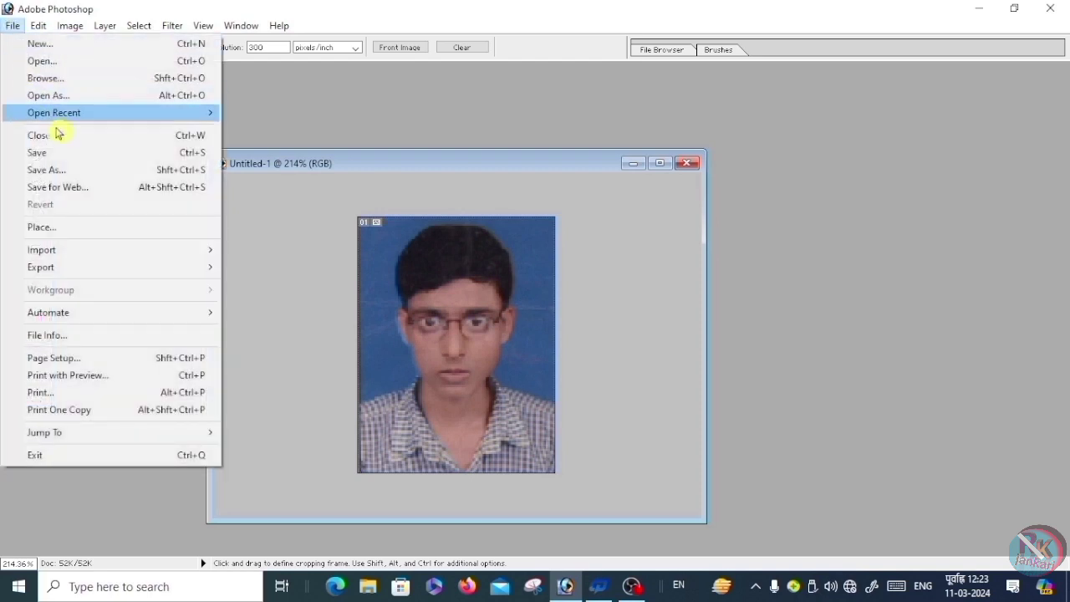
{"action": "left_click", "coordinate": [94, 158]}
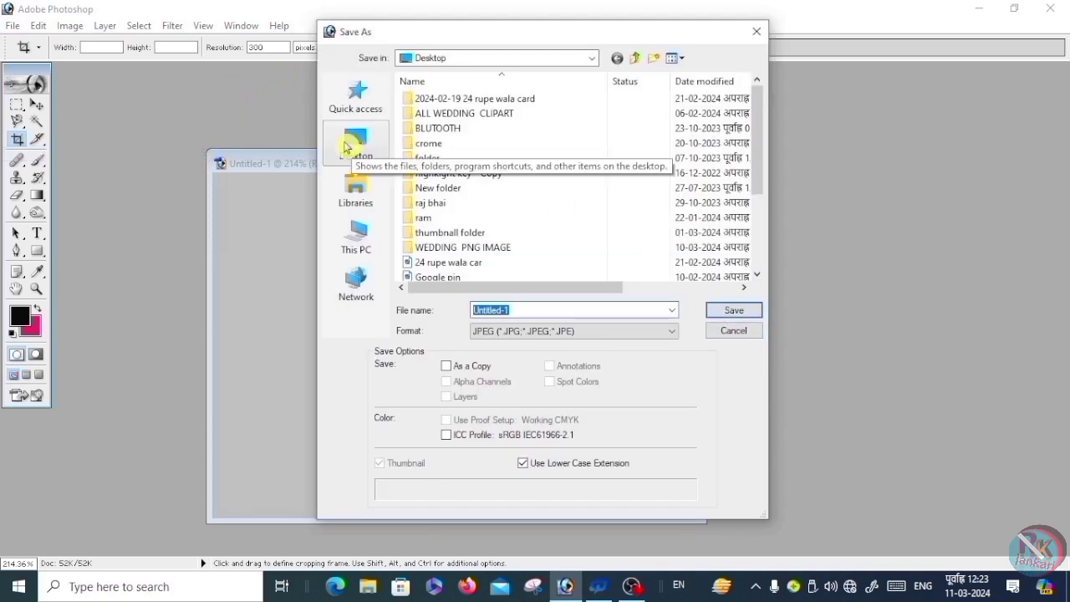
{"action": "left_click", "coordinate": [347, 147]}
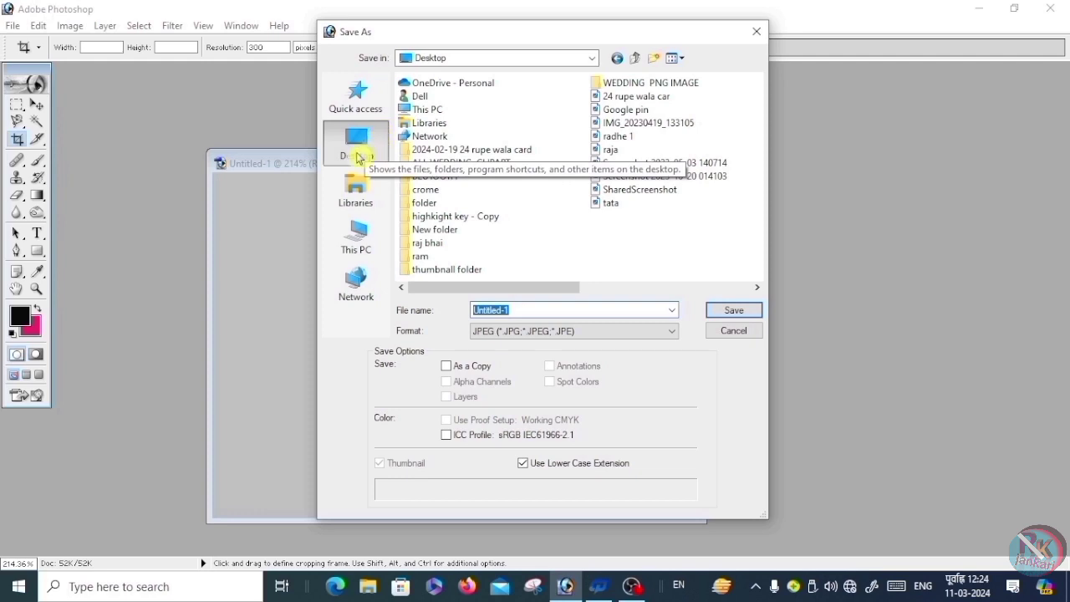
{"action": "left_click", "coordinate": [514, 310]}
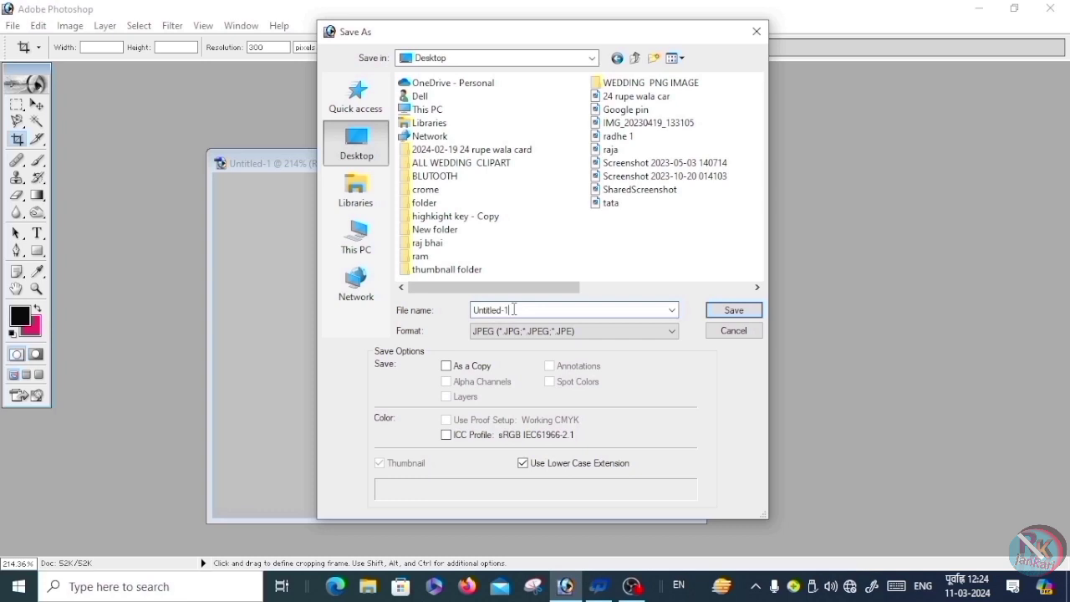
{"action": "key", "text": "BackSpace"}
{"action": "key", "text": "BackSpace"}
{"action": "key", "text": "BackSpace"}
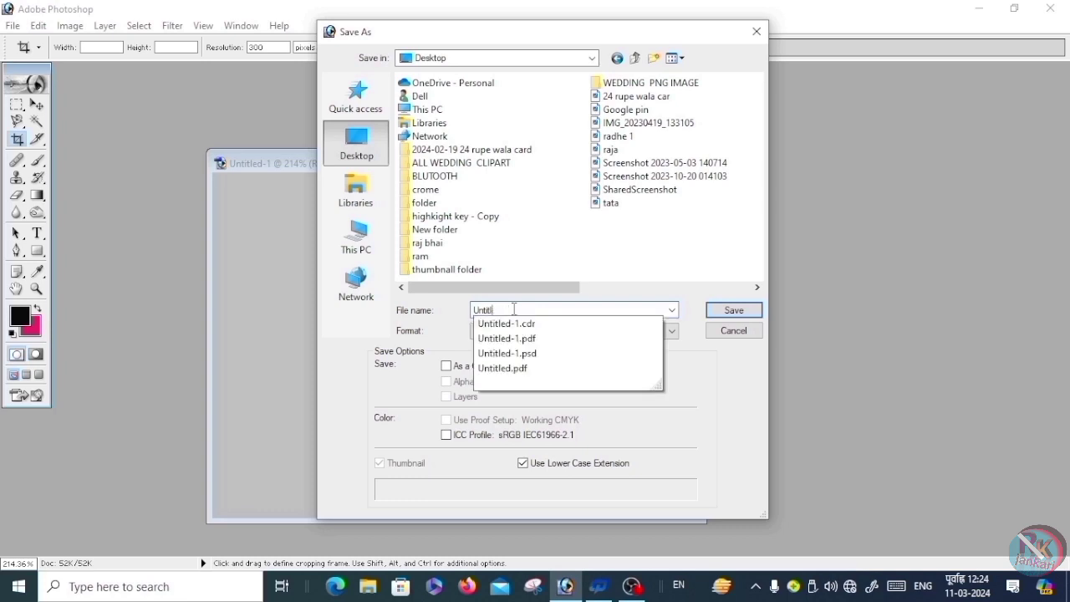
{"action": "key", "text": "BackSpace"}
{"action": "key", "text": "BackSpace"}
{"action": "key", "text": "BackSpace"}
{"action": "type", "text": "raju photo"}
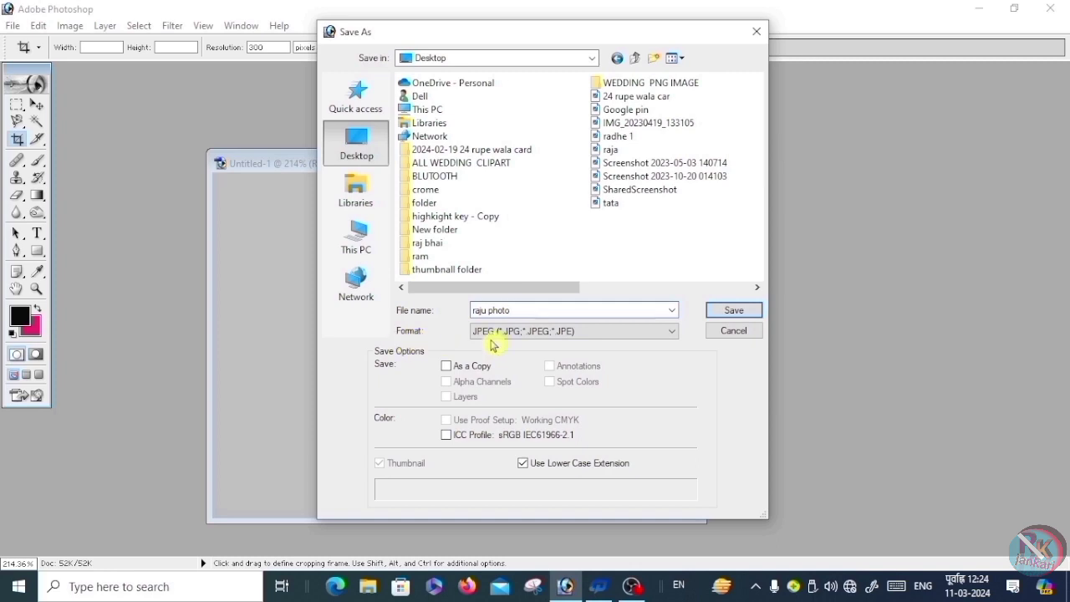
Step: Keep JPEG format, save and accept the JPEG options, then minimize Photoshop
{"action": "left_click", "coordinate": [624, 337]}
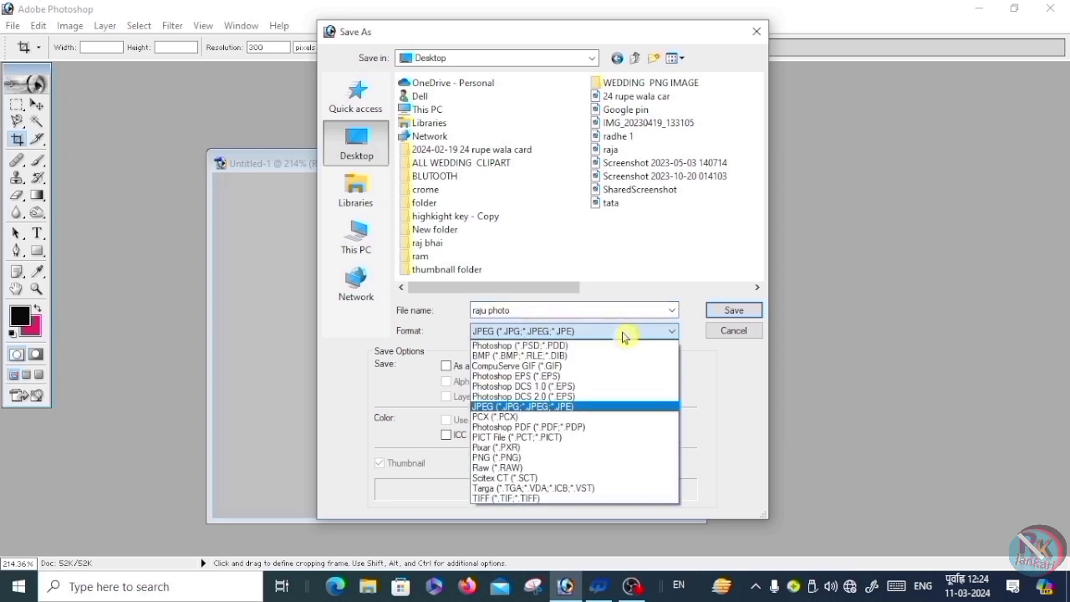
{"action": "left_click", "coordinate": [583, 409]}
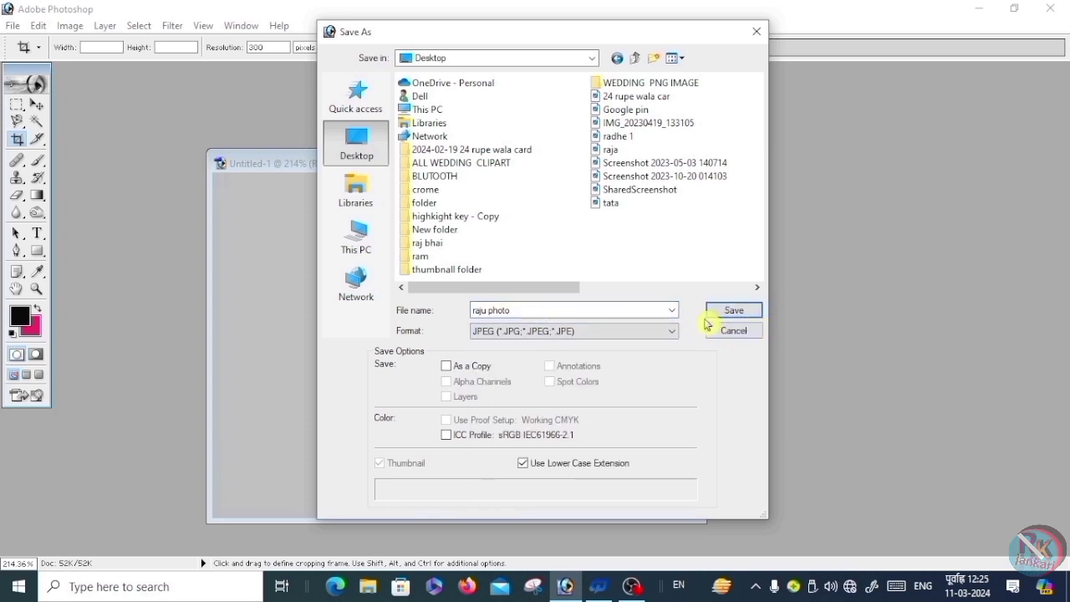
{"action": "left_click", "coordinate": [735, 311]}
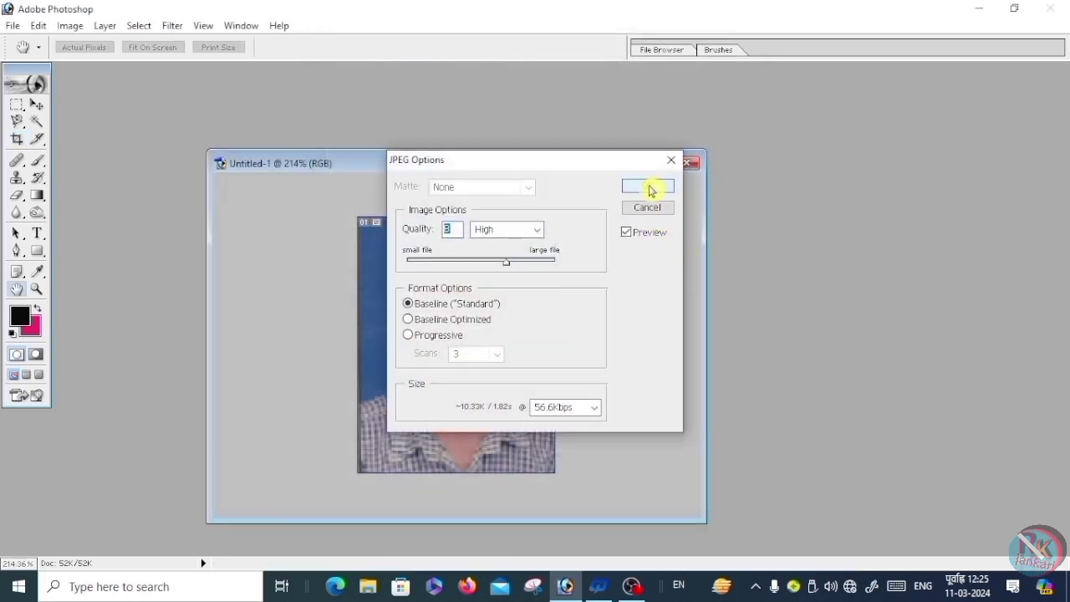
{"action": "left_click", "coordinate": [649, 188]}
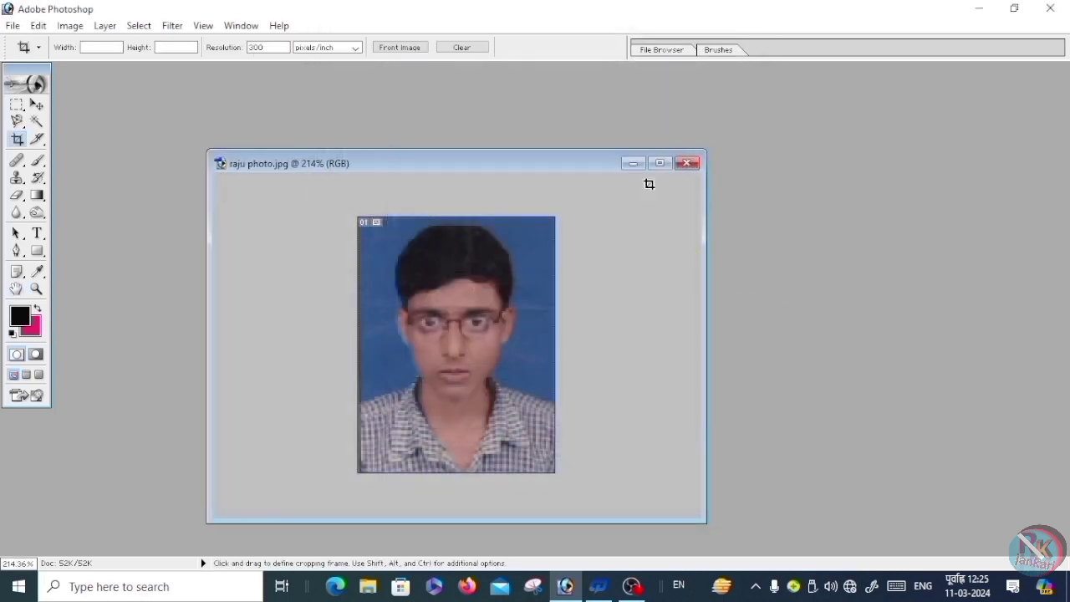
{"action": "left_click", "coordinate": [979, 8]}
Step: Move the raju photo icon toward the desktop centre and refresh the desktop
{"action": "left_click_drag", "start_coordinate": [557, 493], "coordinate": [751, 358]}
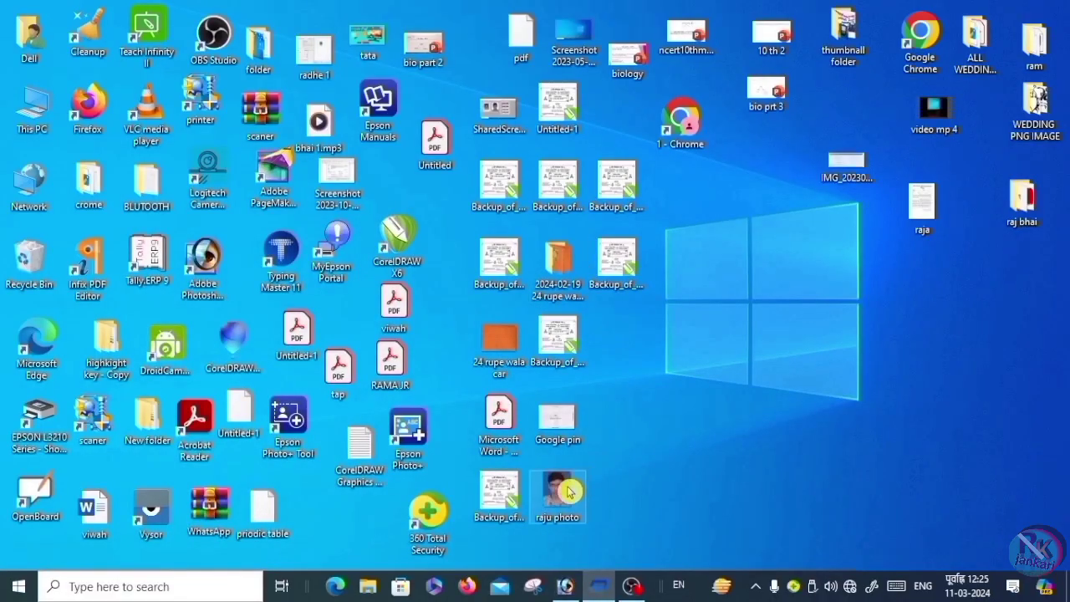
{"action": "right_click", "coordinate": [828, 280]}
{"action": "left_click", "coordinate": [831, 323]}
{"action": "left_click_drag", "start_coordinate": [752, 373], "coordinate": [771, 325]}
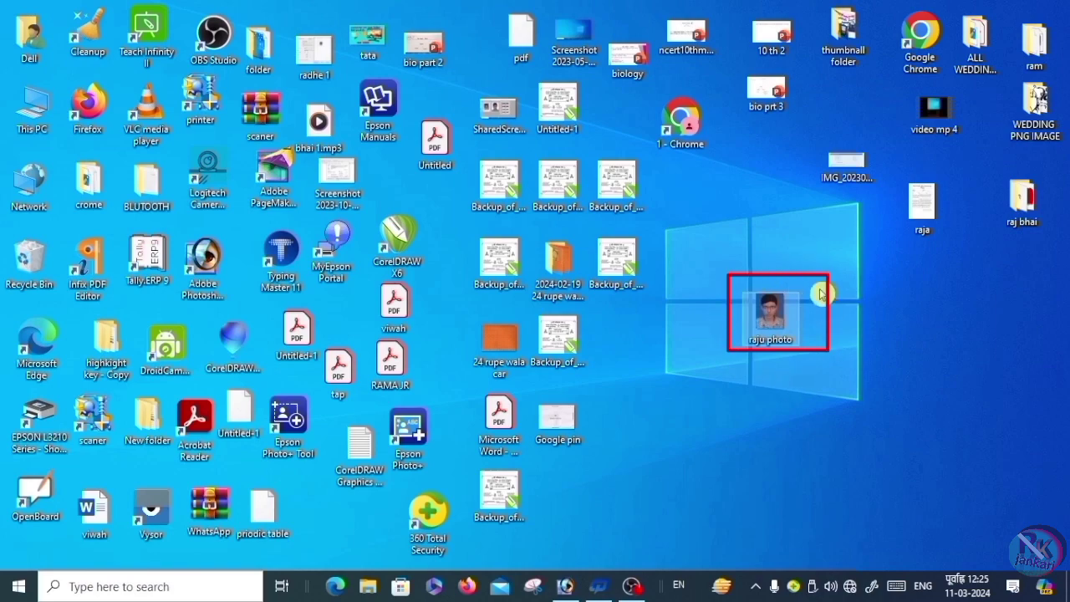
{"action": "double_click", "coordinate": [798, 330]}
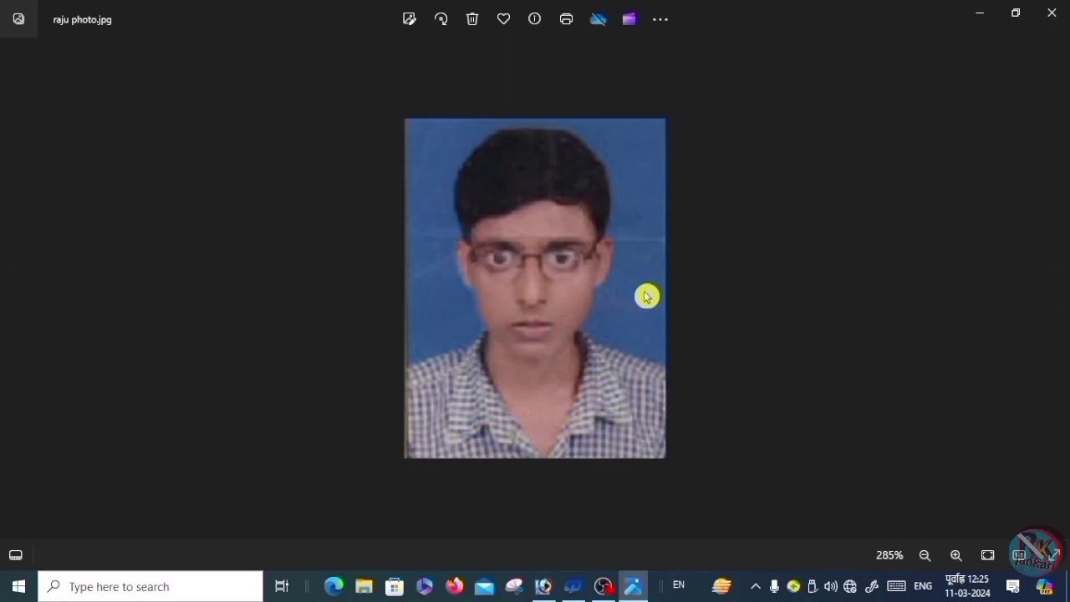
{"action": "scroll", "coordinate": [646, 296], "scroll_direction": "down", "scroll_amount": 1}
{"action": "scroll", "coordinate": [646, 296], "scroll_direction": "up", "scroll_amount": 2}
{"action": "scroll", "coordinate": [646, 296], "scroll_direction": "down", "scroll_amount": 2}
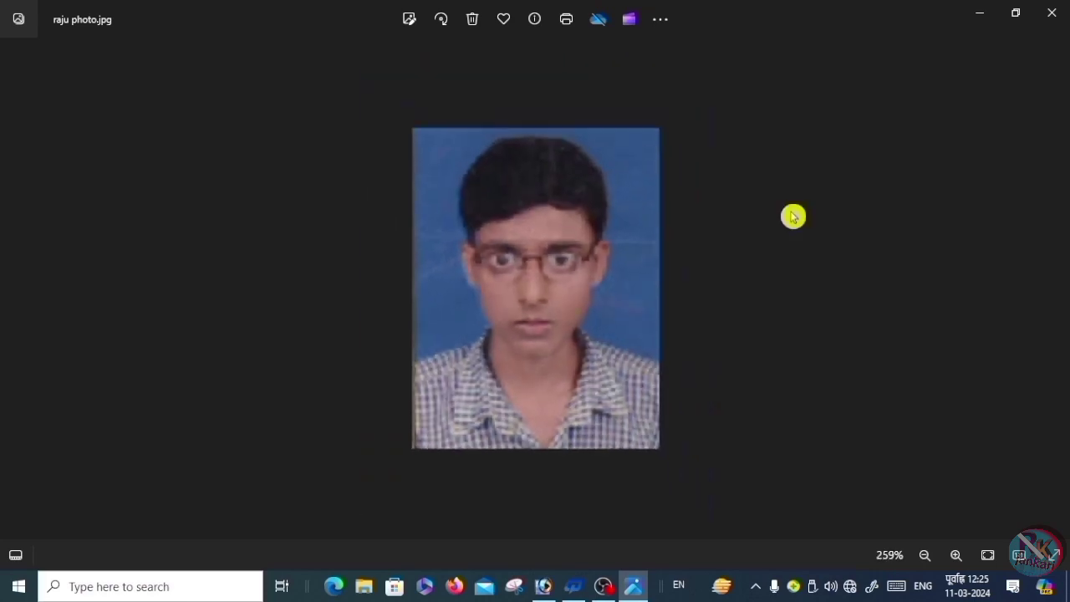
{"action": "left_click", "coordinate": [1064, 27]}
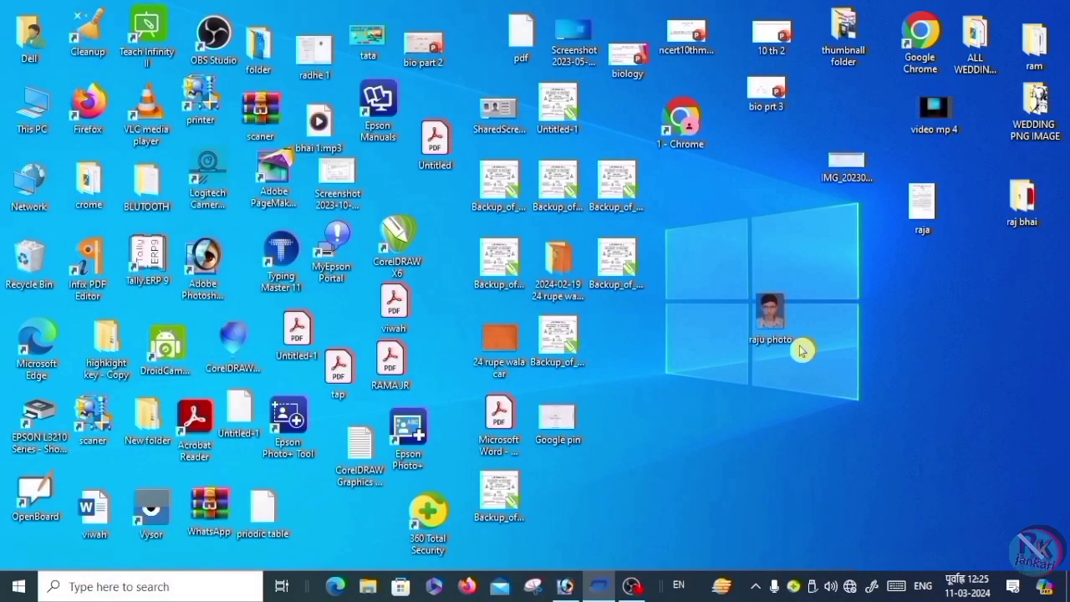